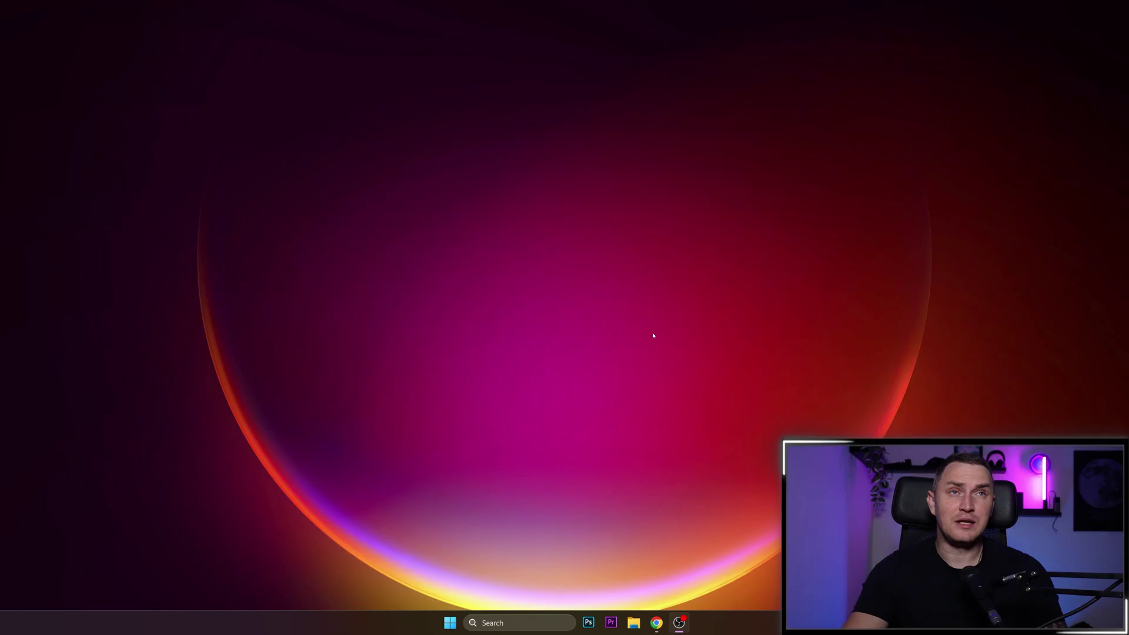
# Step: Launch the Settings app from the Start menu and reposition its window
pyautogui.moveTo(345, 238); pyautogui.dragTo(542, 333)
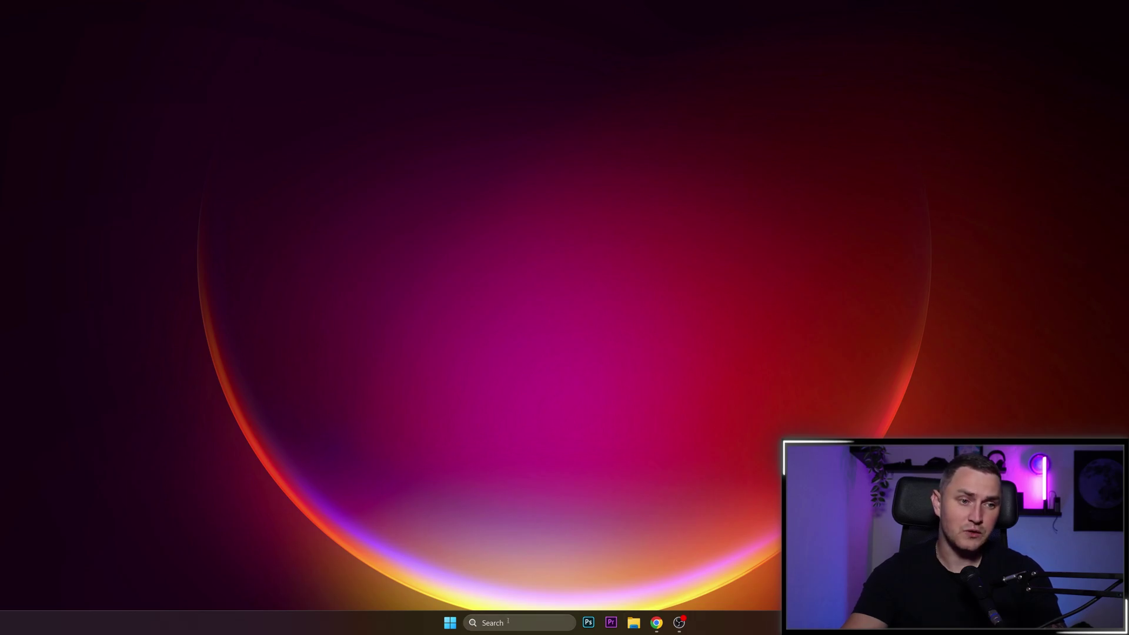
pyautogui.click(450, 623)
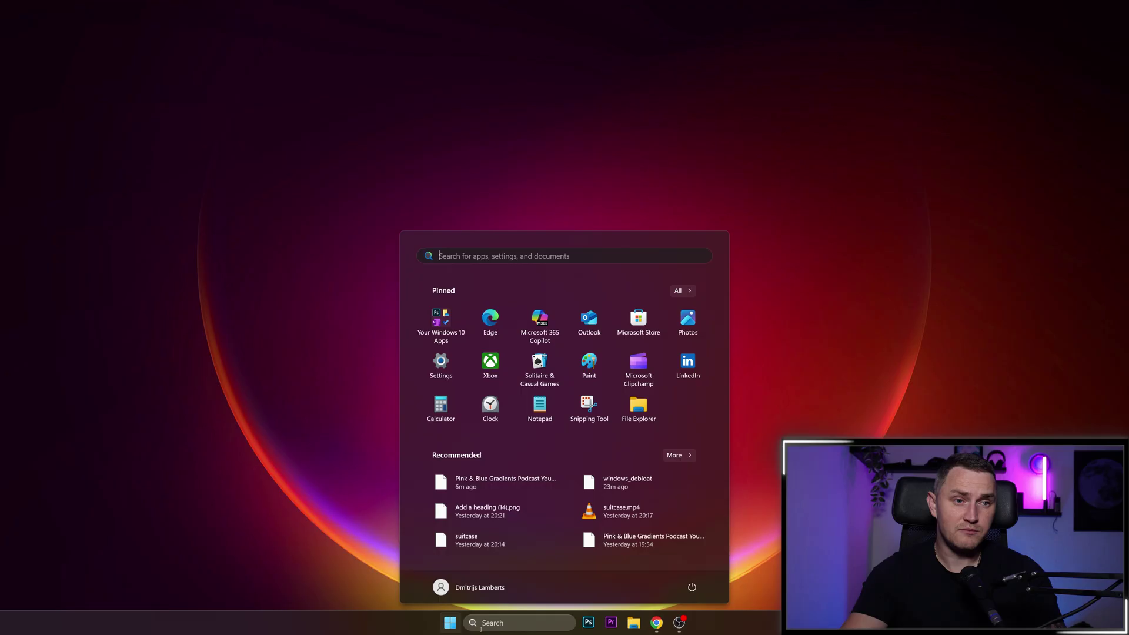
pyautogui.write('settings')
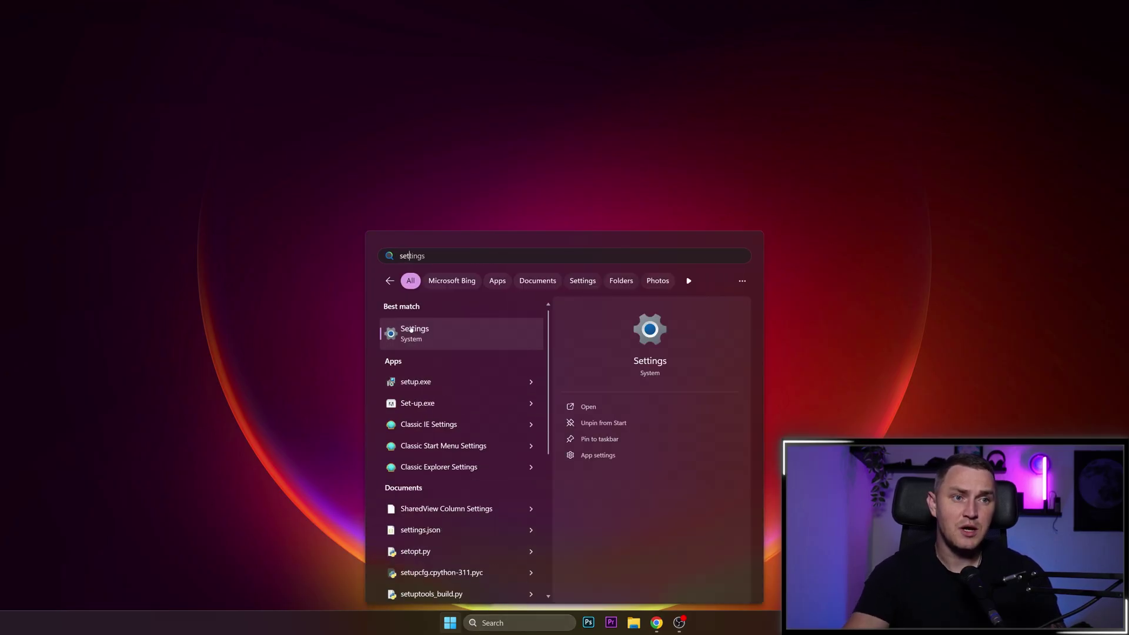
pyautogui.click(411, 329)
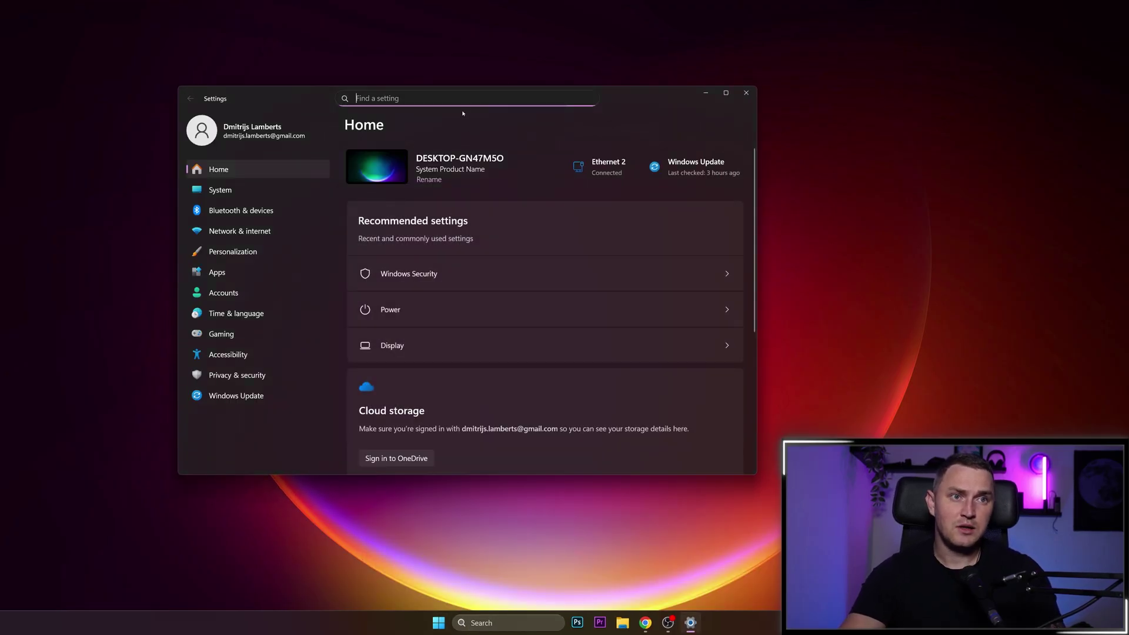
pyautogui.moveTo(630, 103); pyautogui.dragTo(690, 121)
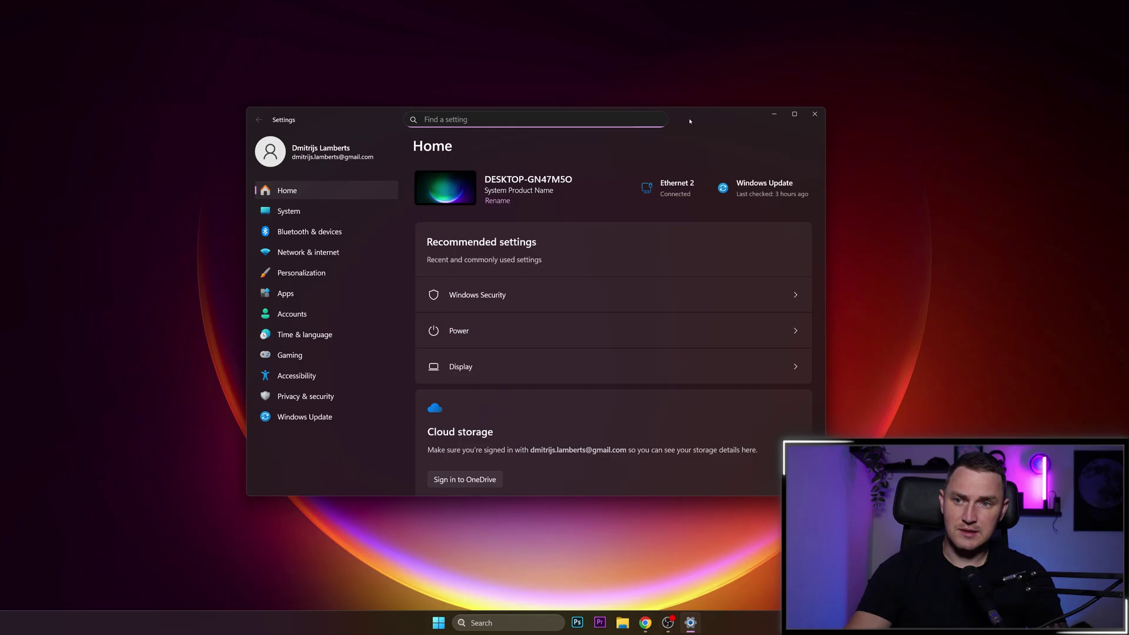
# Step: Go to Accounts and open Your info for the signed-in account
pyautogui.click(293, 317)
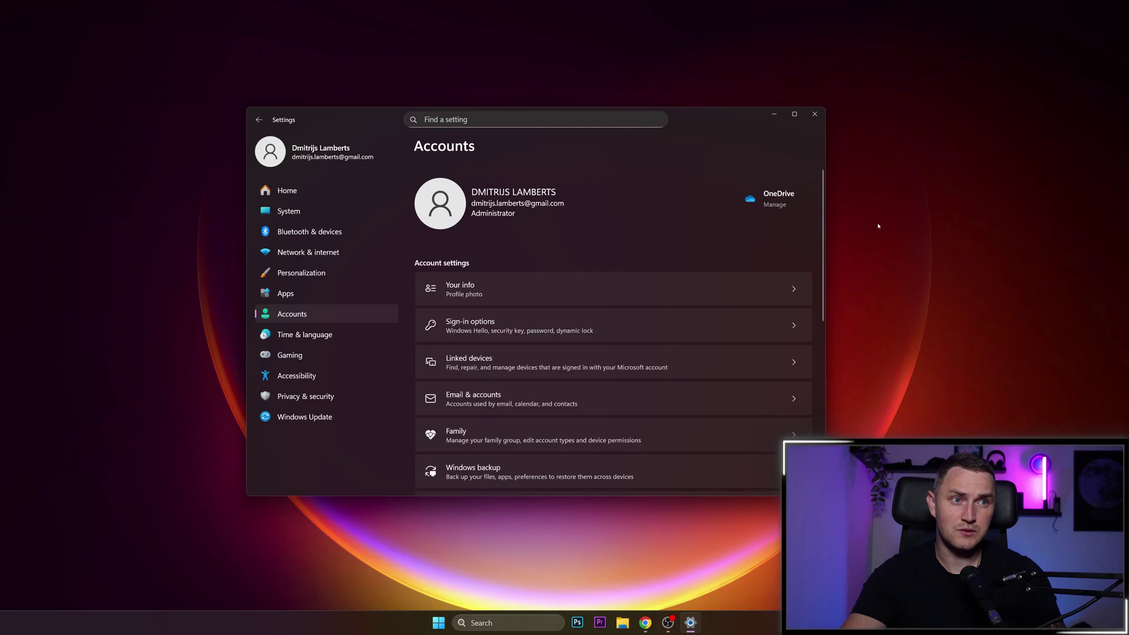
pyautogui.click(501, 297)
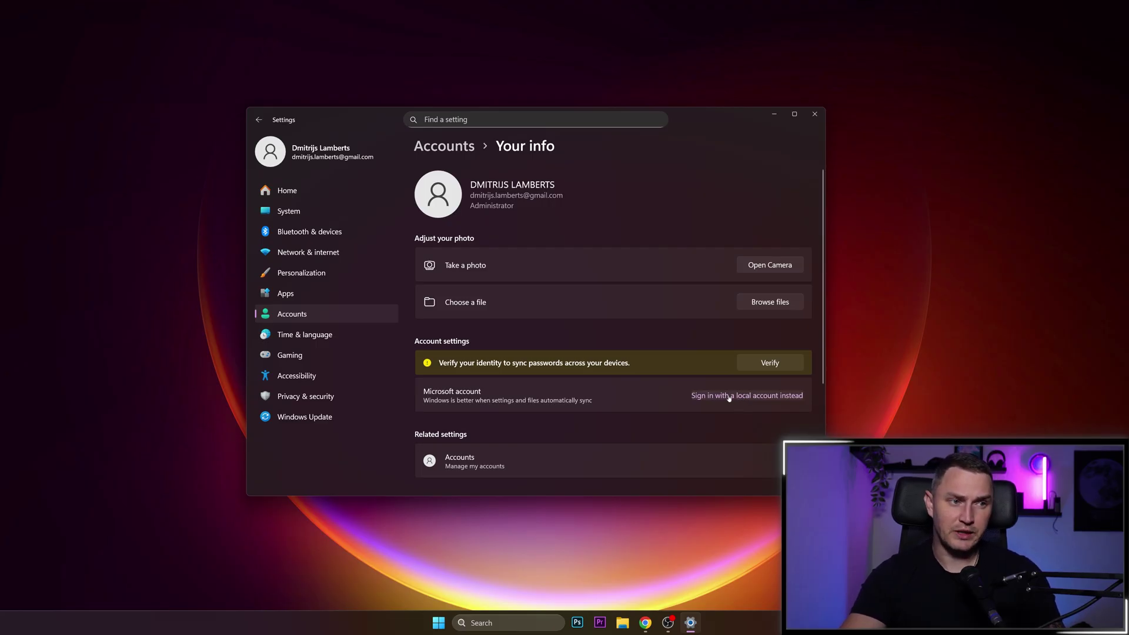
# Step: Choose 'Sign in with a local account instead' and continue to identity verification
pyautogui.click(727, 397)
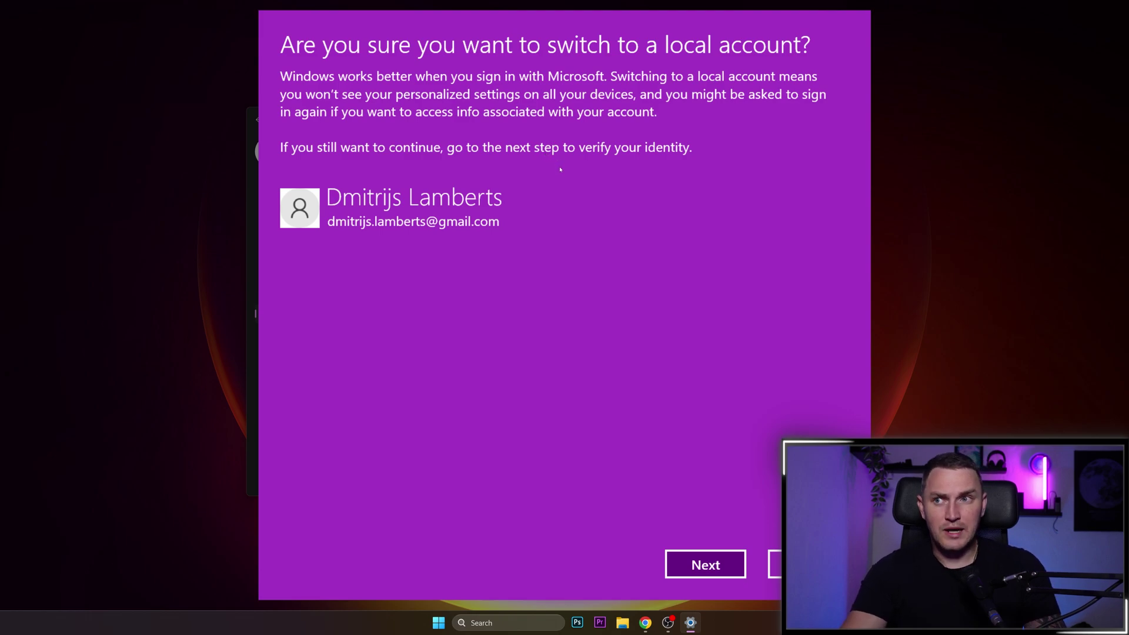
pyautogui.click(697, 572)
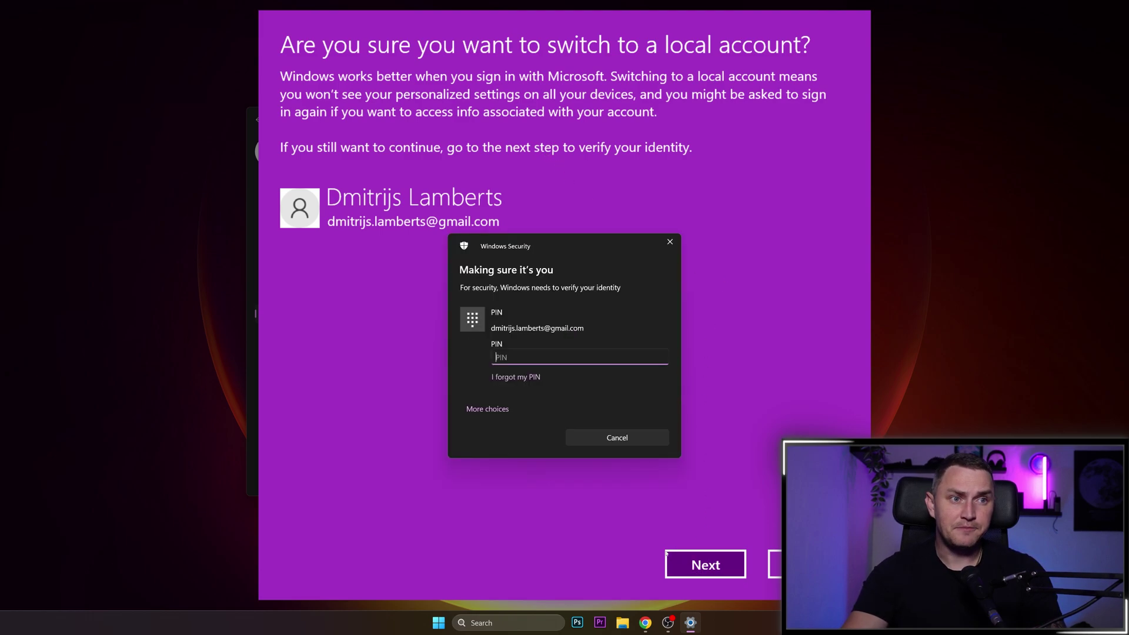
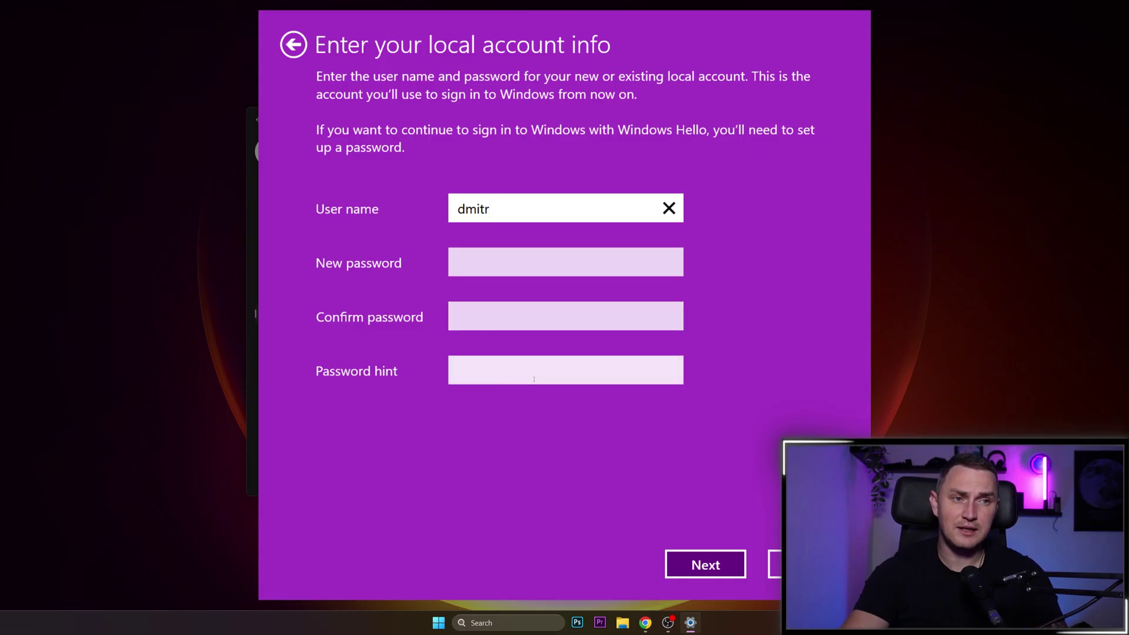
pyautogui.click(705, 565)
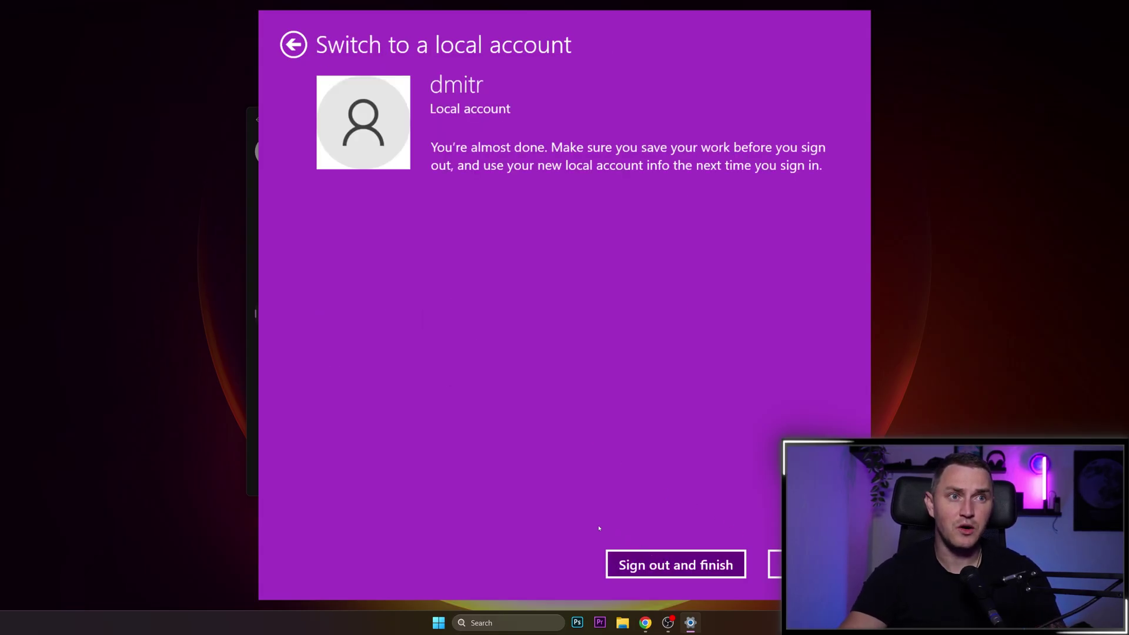